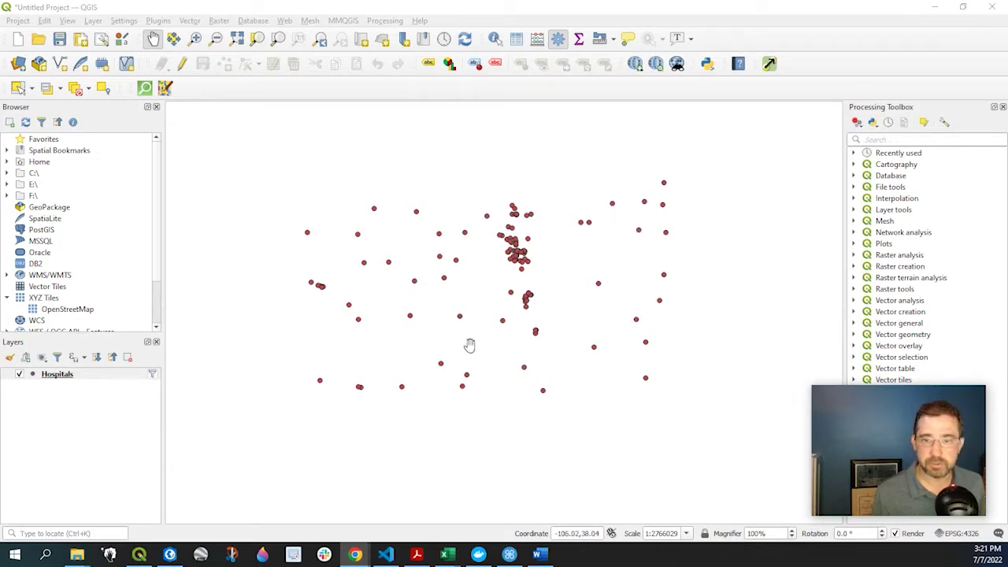
Open the Hospitals layer's attribute table to review its 126 hospital records and fields.
click(516, 38)
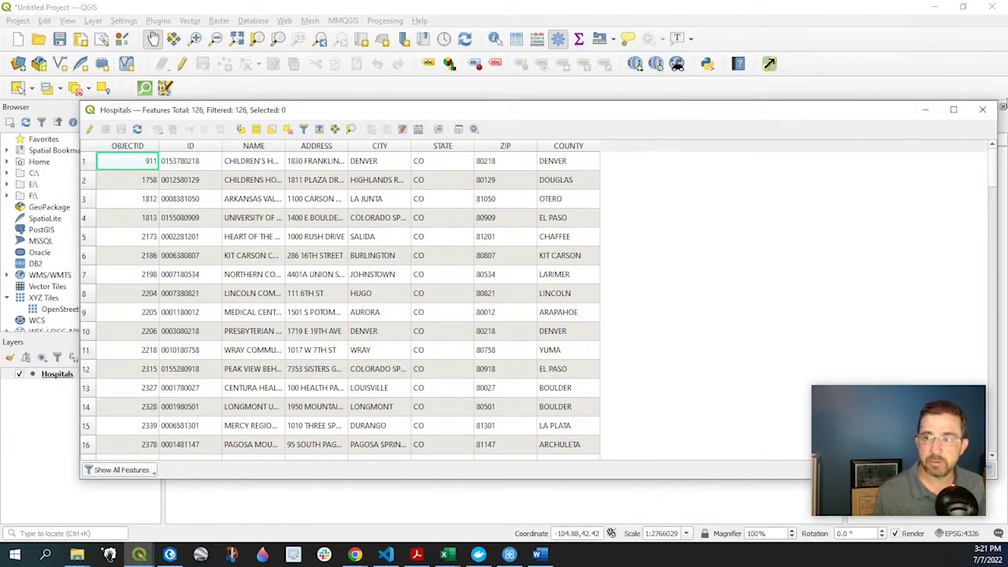
Close the Hospitals table and search the Processing Toolbox for 'add'.
click(985, 111)
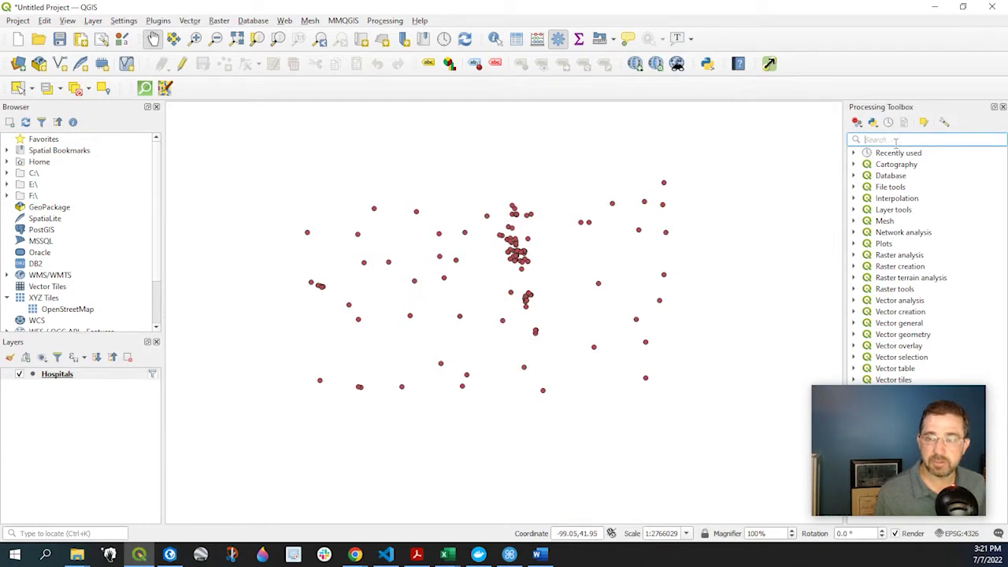
text(add)
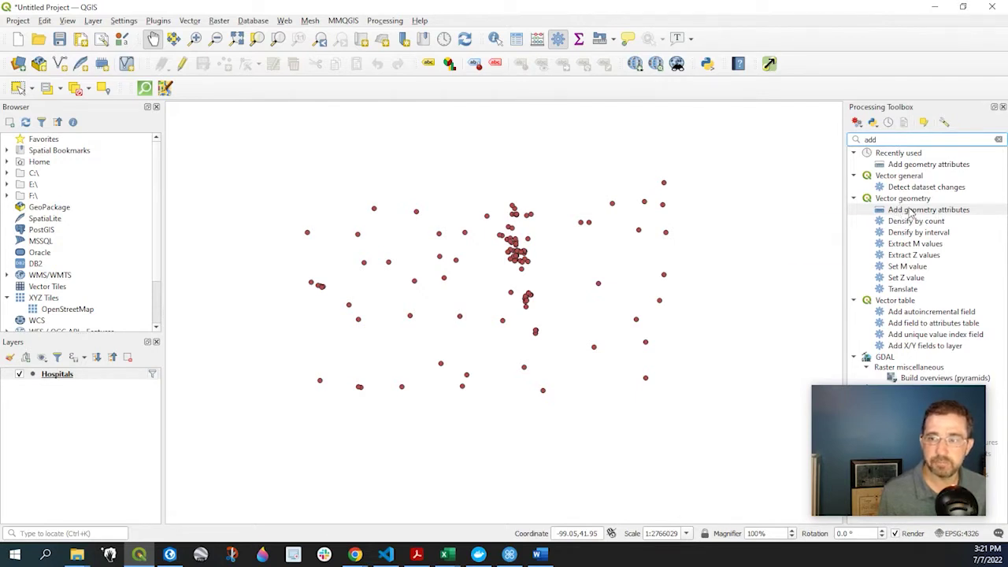
Run Add geometry attributes on Hospitals with temporary output, creating the 'Added geom info' layer.
double_click(913, 210)
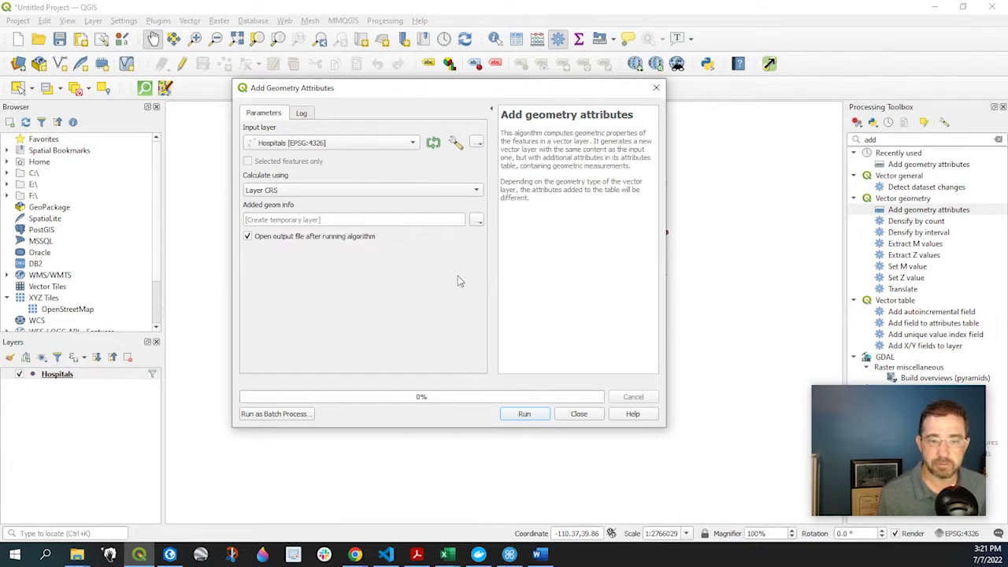
click(477, 222)
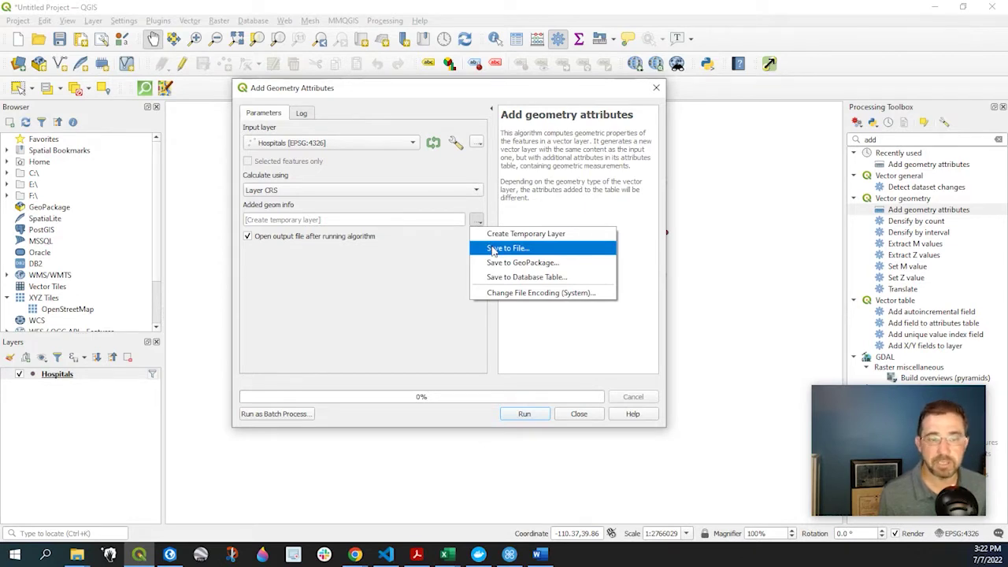
click(421, 287)
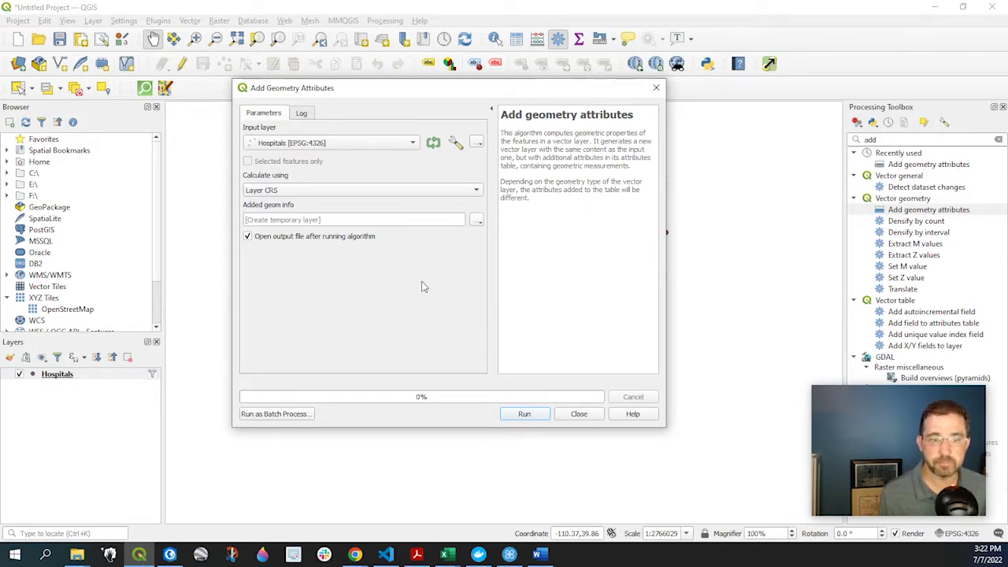
click(523, 416)
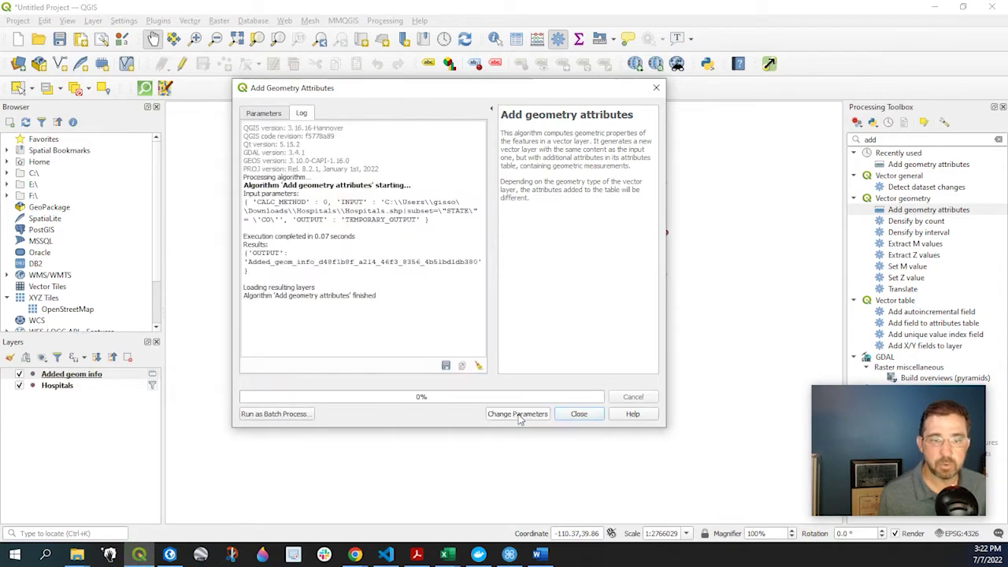
click(589, 416)
Hide the Hospitals layer and view the Added geom info table's xcoord and ycoord columns.
click(580, 414)
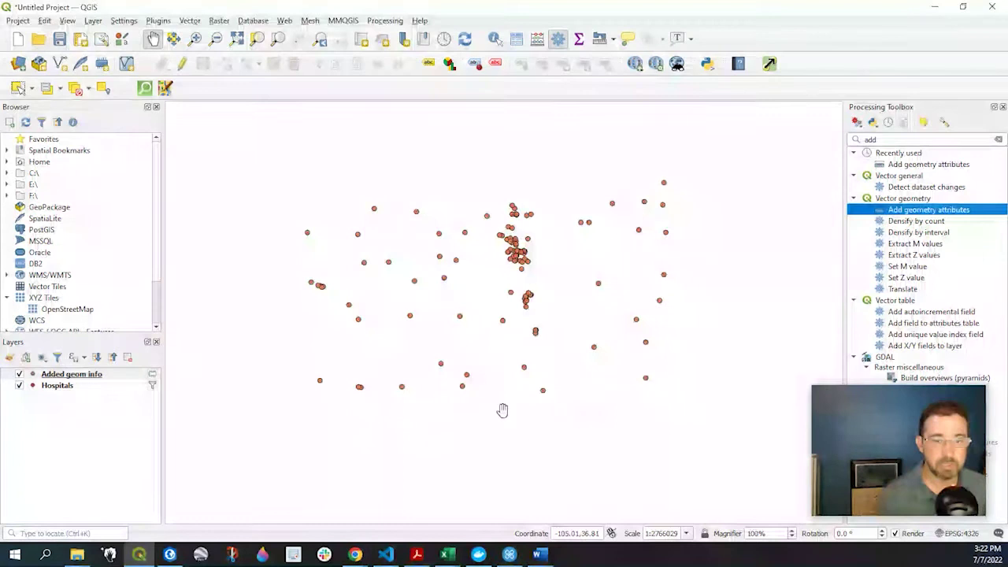
click(19, 386)
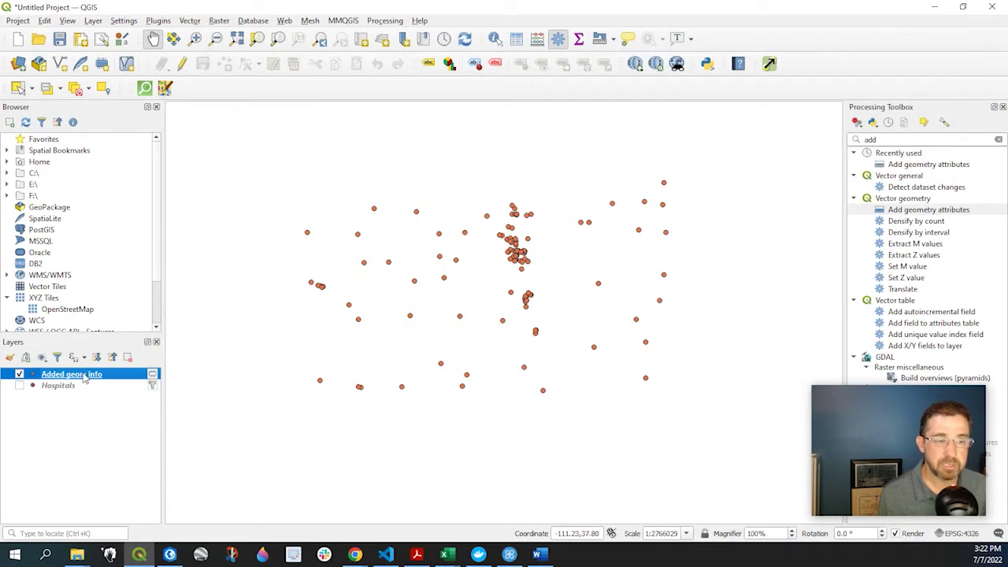
click(516, 40)
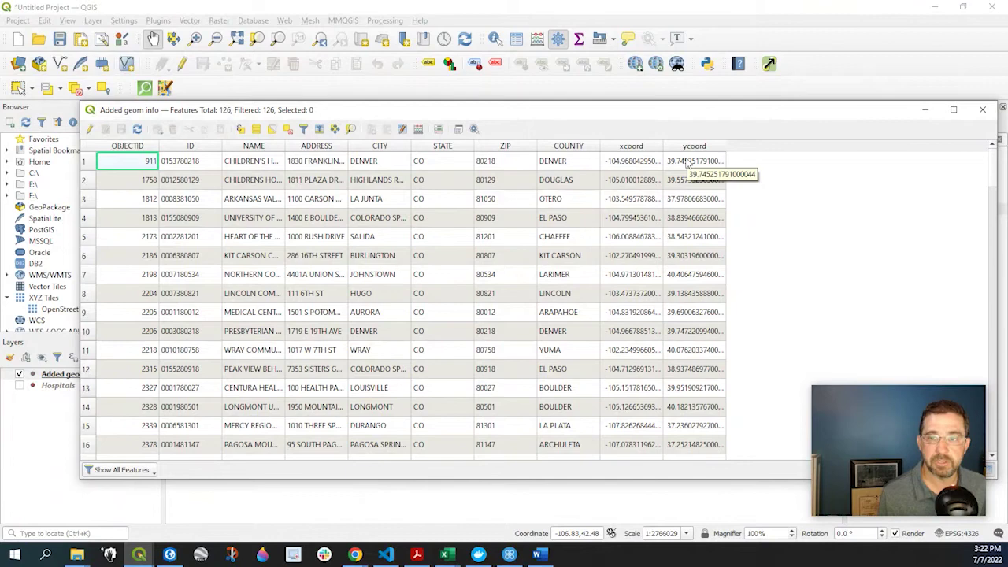
drag(647, 117, 613, 125)
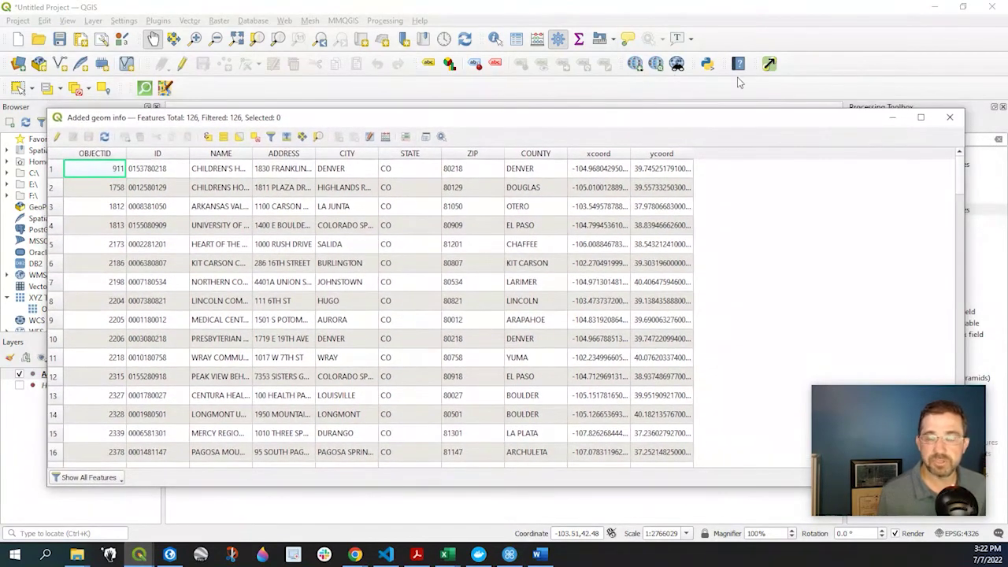
Turn on editing for Added geom info and bring up the Field Calculator.
click(57, 137)
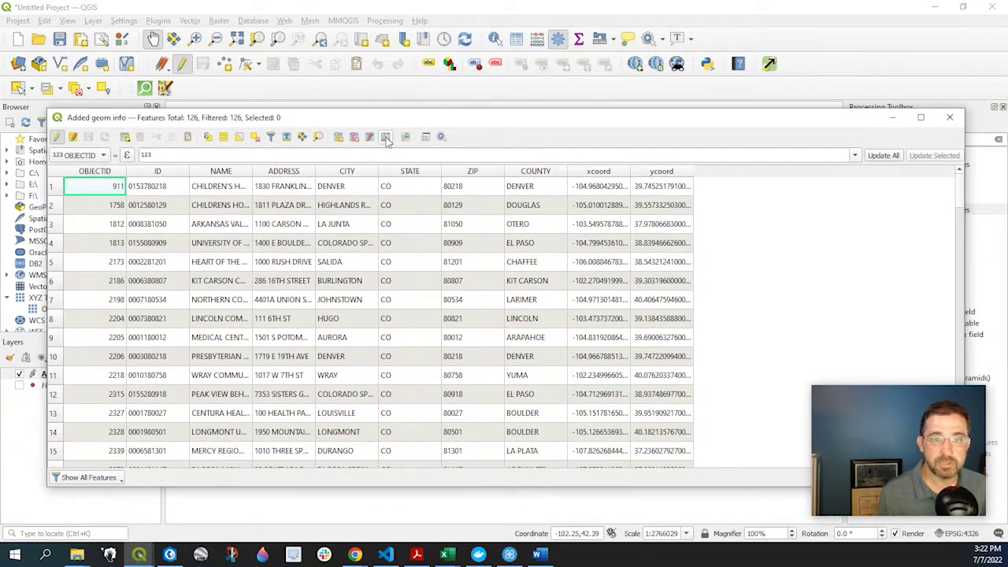
click(385, 137)
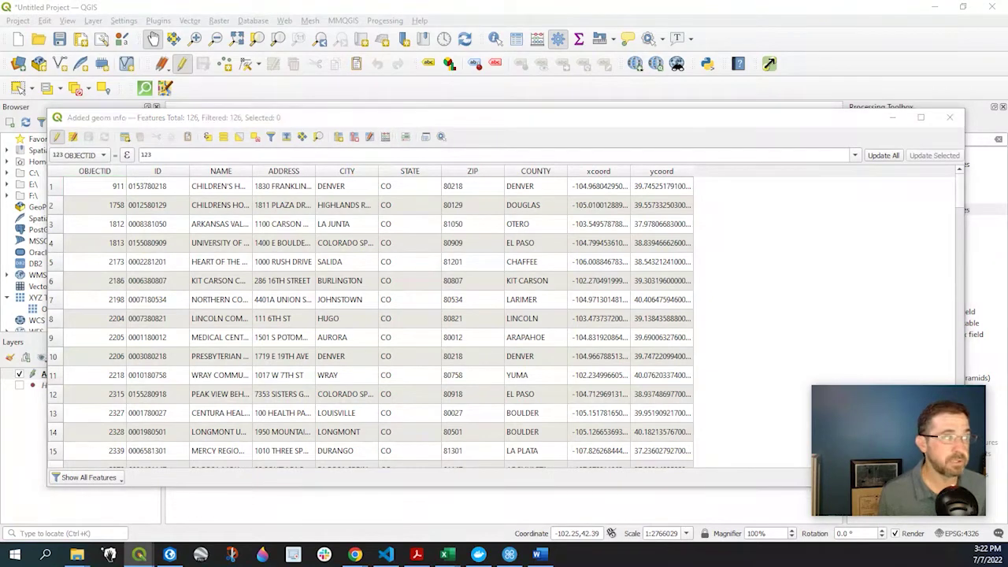
drag(806, 105, 586, 114)
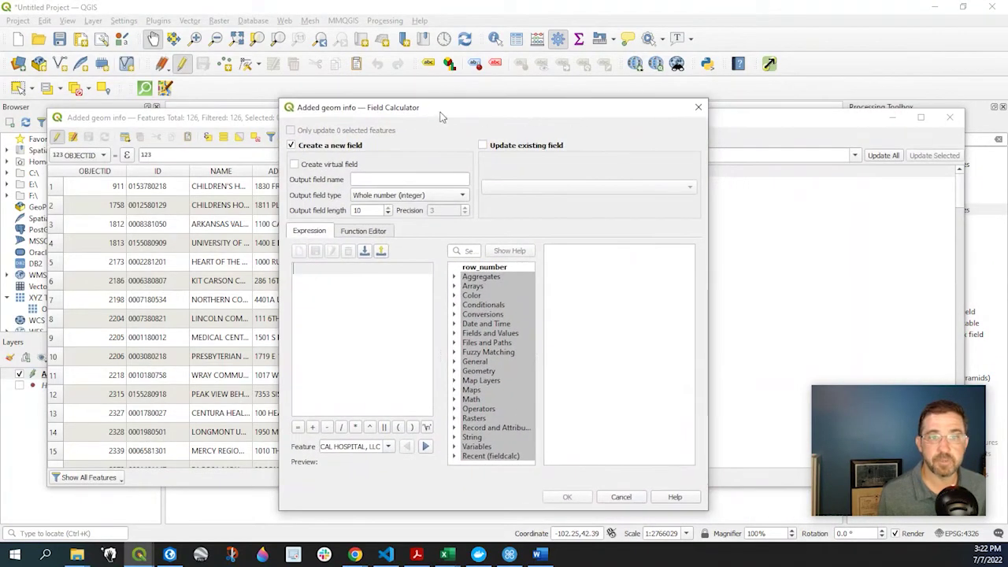
Name the new output field x_coord with type Decimal number (double).
click(364, 181)
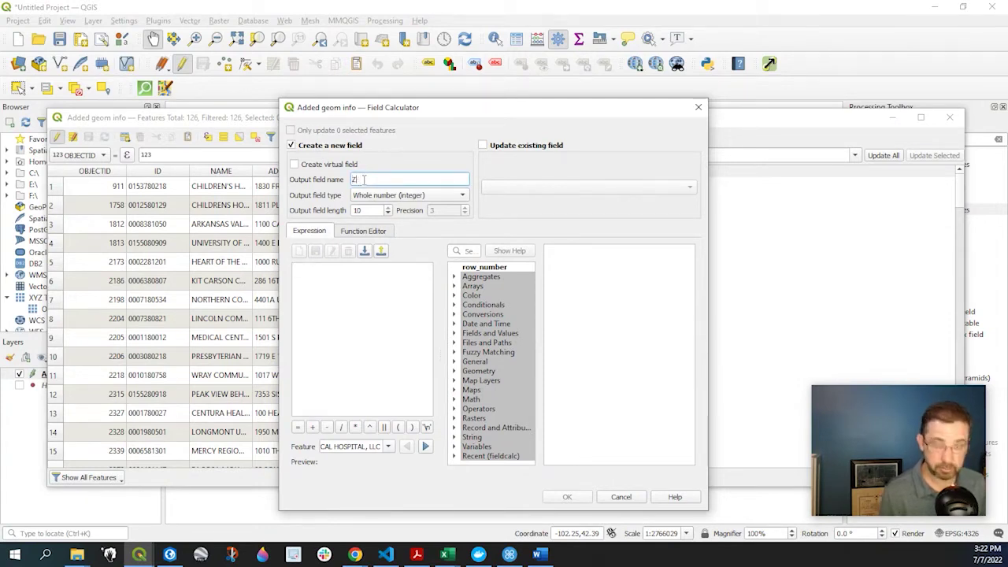
text(_coord)
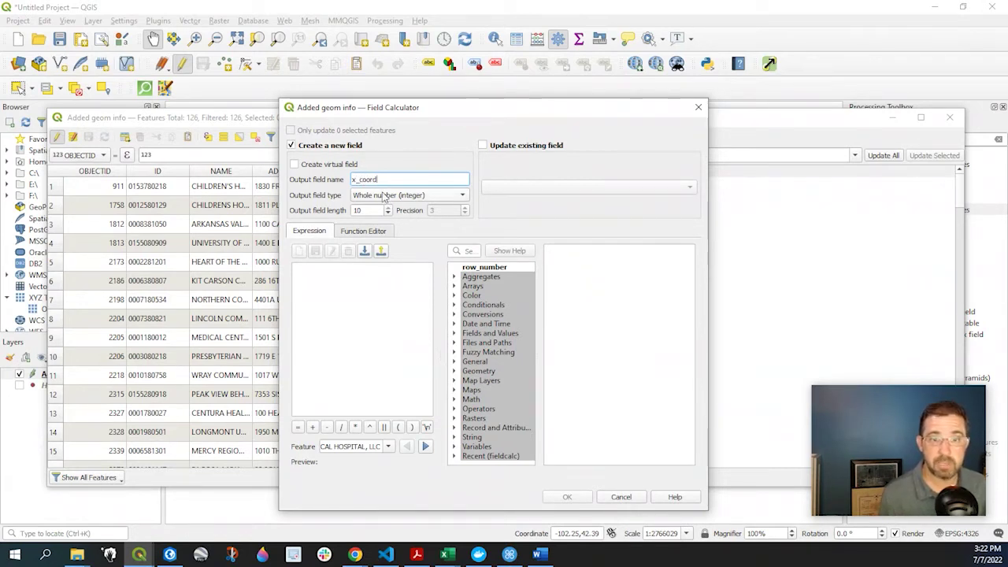
click(386, 196)
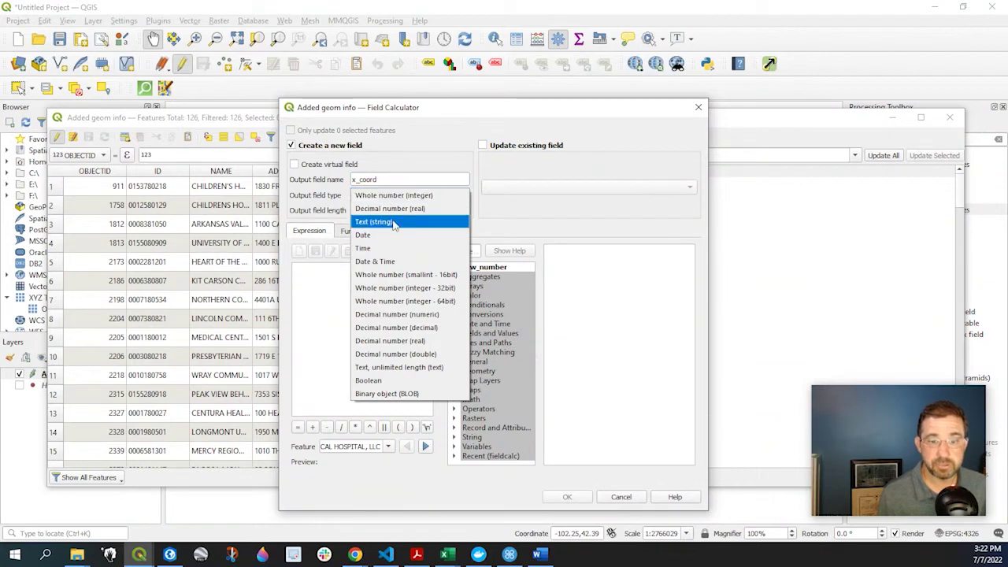
click(435, 356)
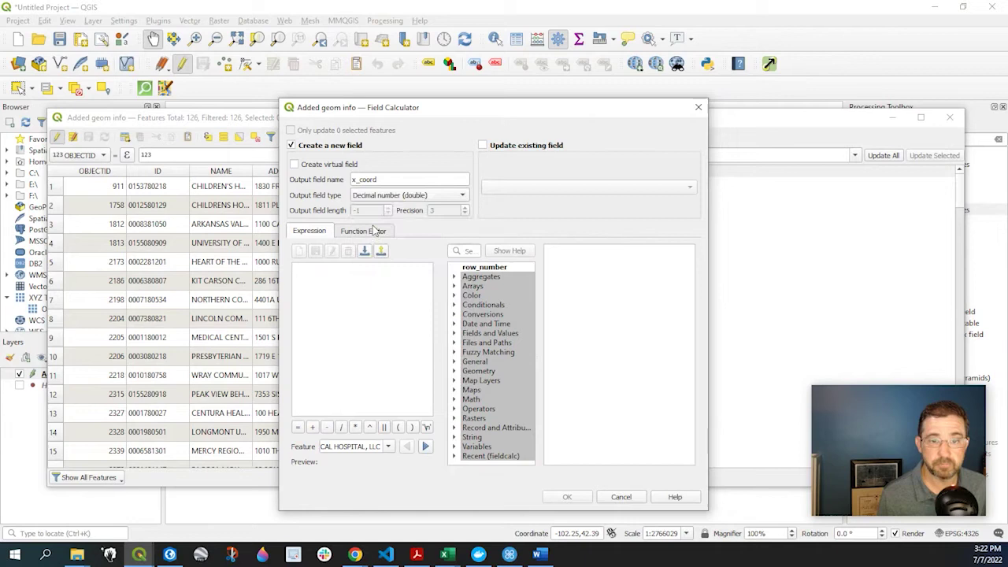
Set the expression to $x from the Geometry group and create the field.
click(453, 371)
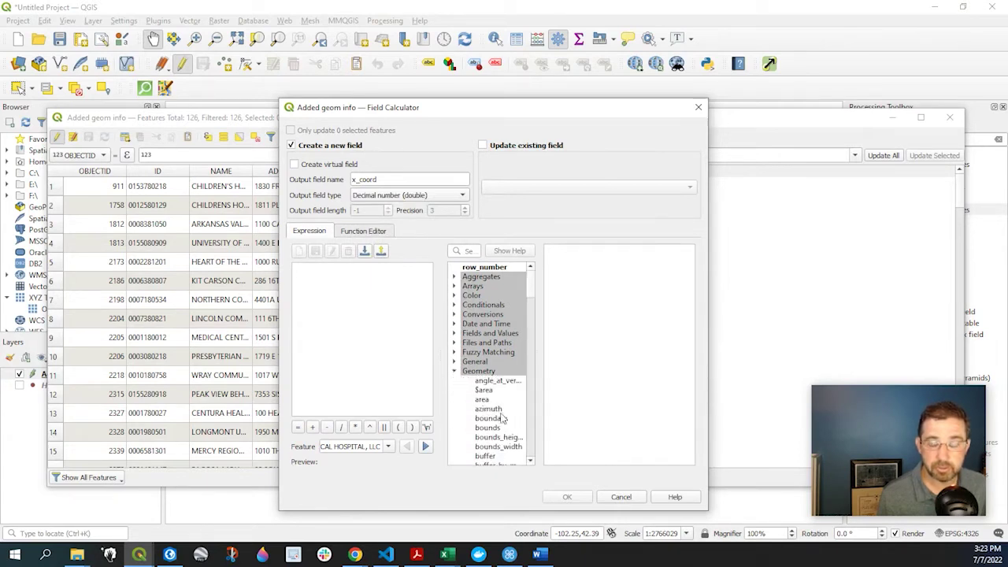
scroll(502, 419, down, 5)
scroll(502, 419, down, 5)
scroll(502, 419, down, 5)
scroll(502, 419, down, 5)
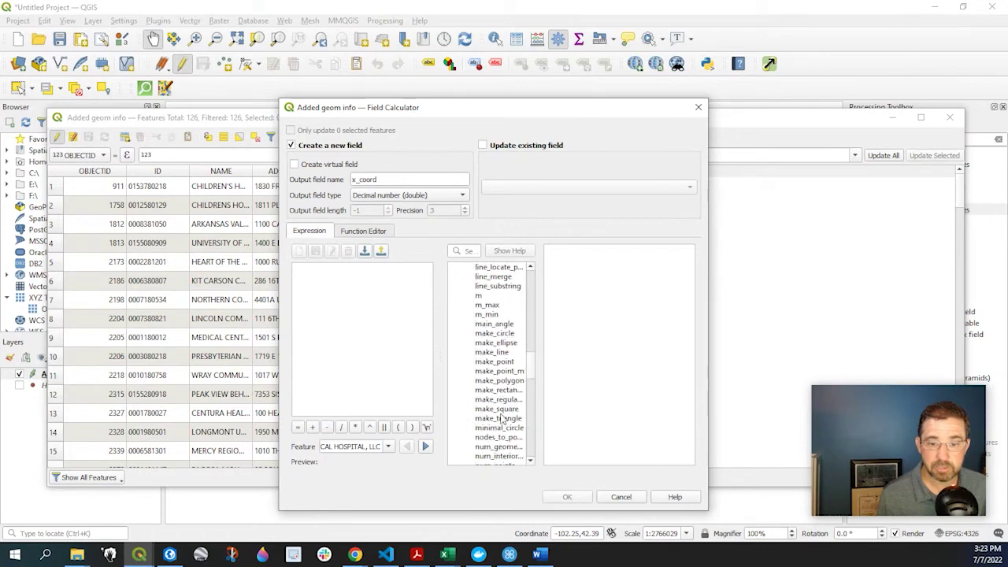
scroll(501, 419, down, 5)
scroll(502, 419, down, 5)
scroll(502, 420, down, 5)
scroll(502, 419, down, 3)
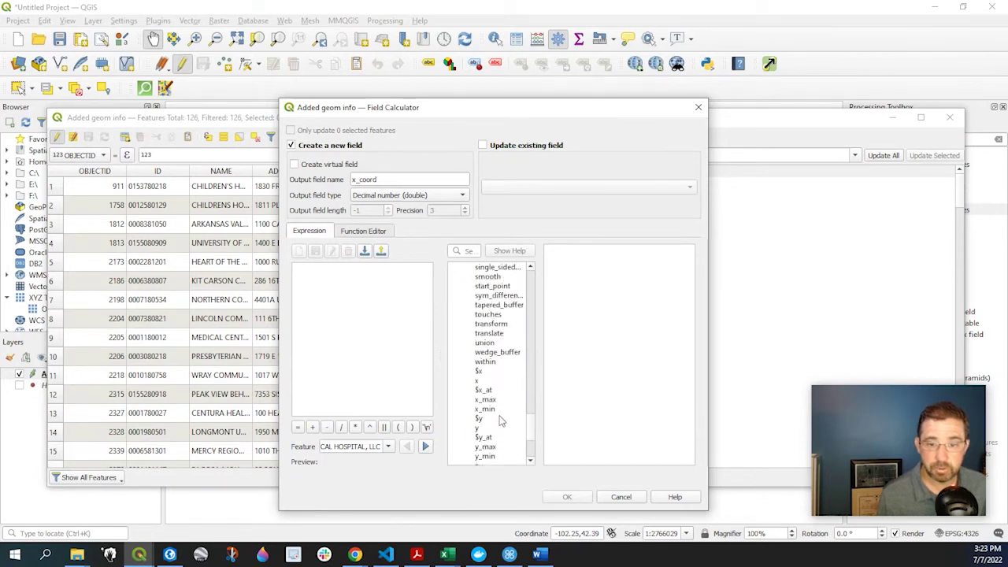
click(478, 371)
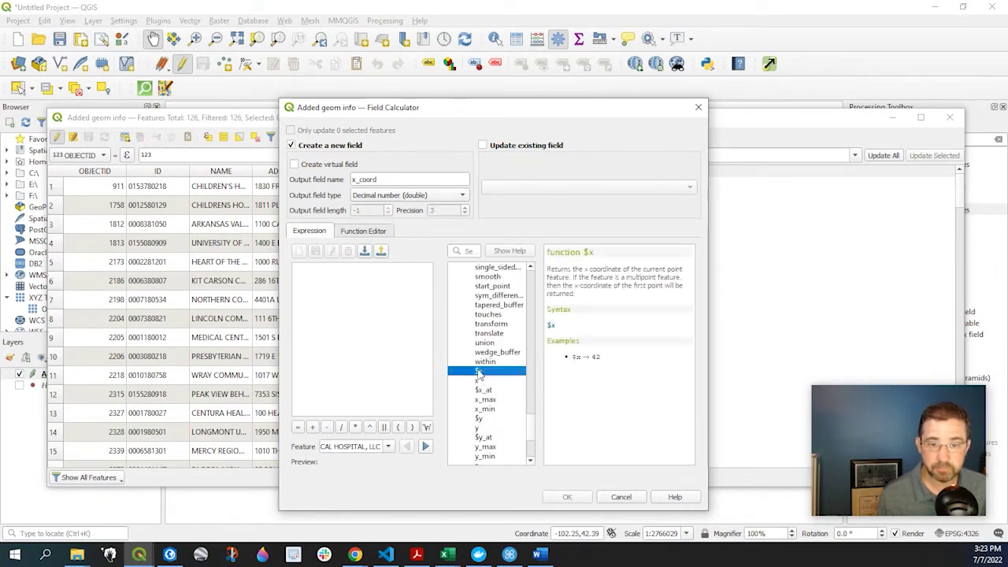
double_click(479, 373)
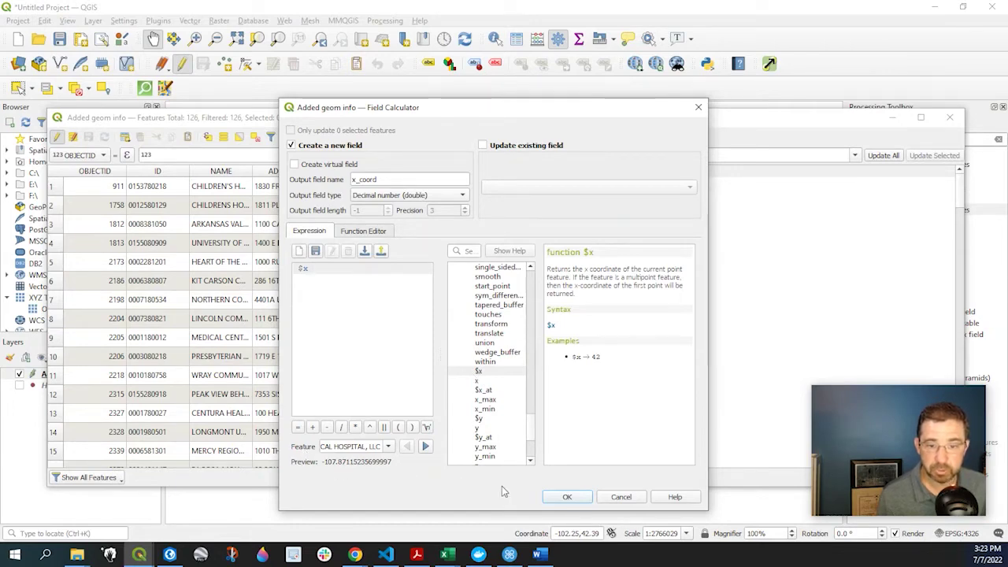
click(567, 497)
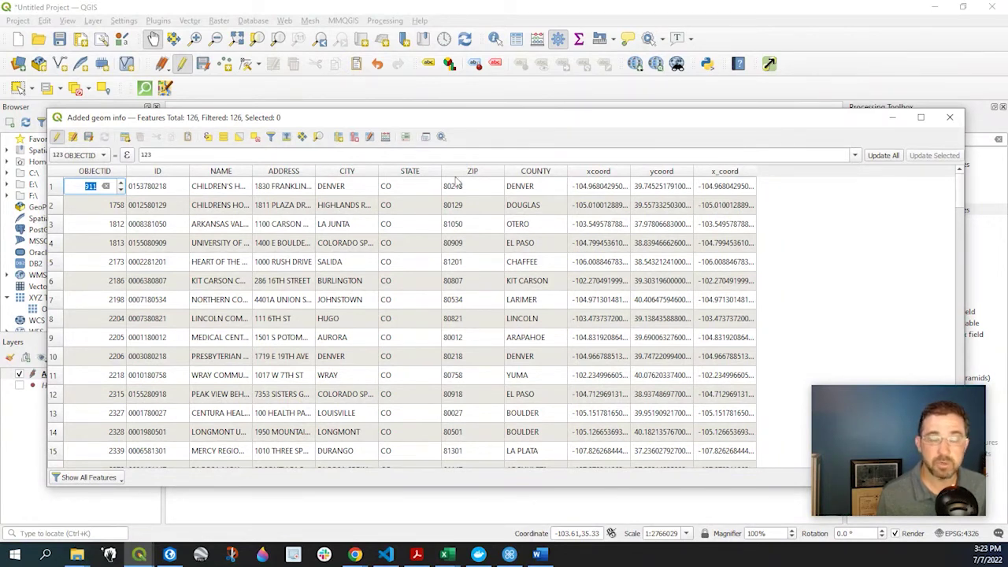
Create a Decimal number (double) y_coord field calculated with the $y expression.
click(387, 139)
text(y_coord)
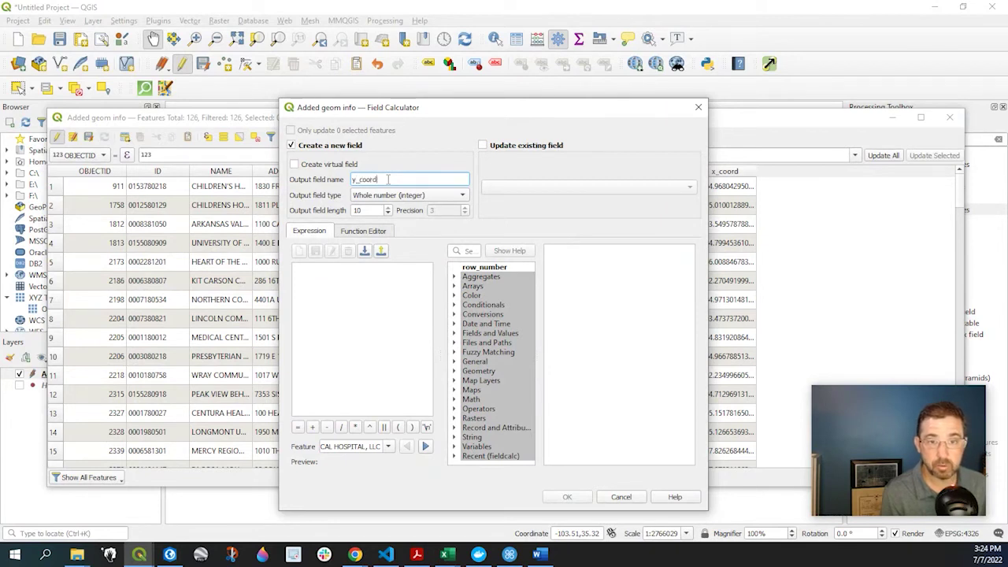
click(389, 202)
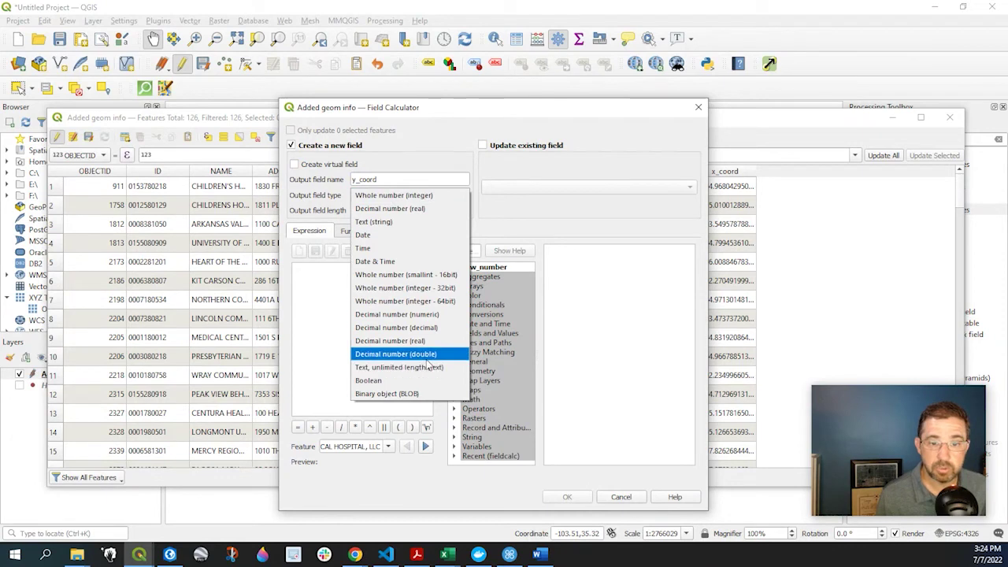
click(409, 355)
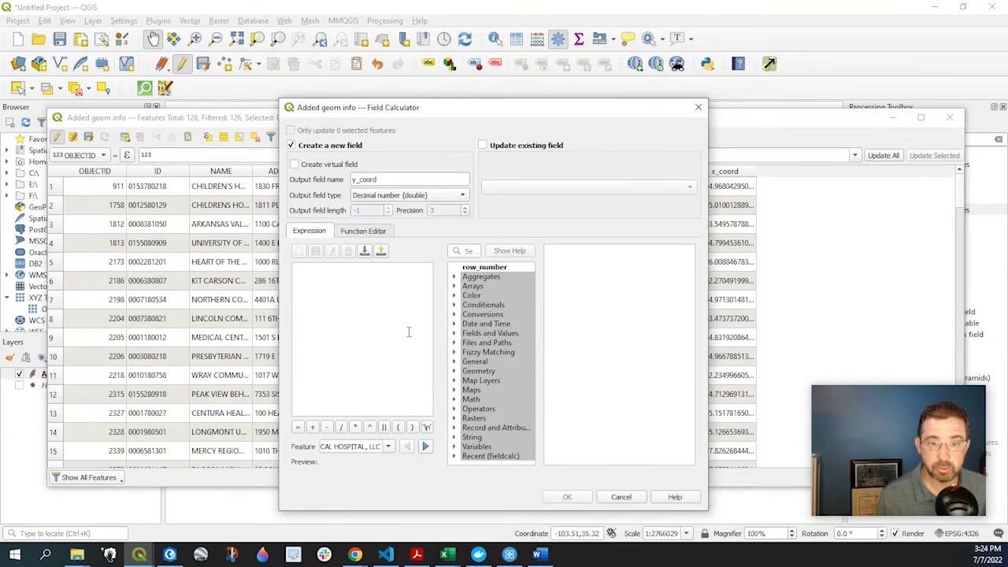
click(460, 376)
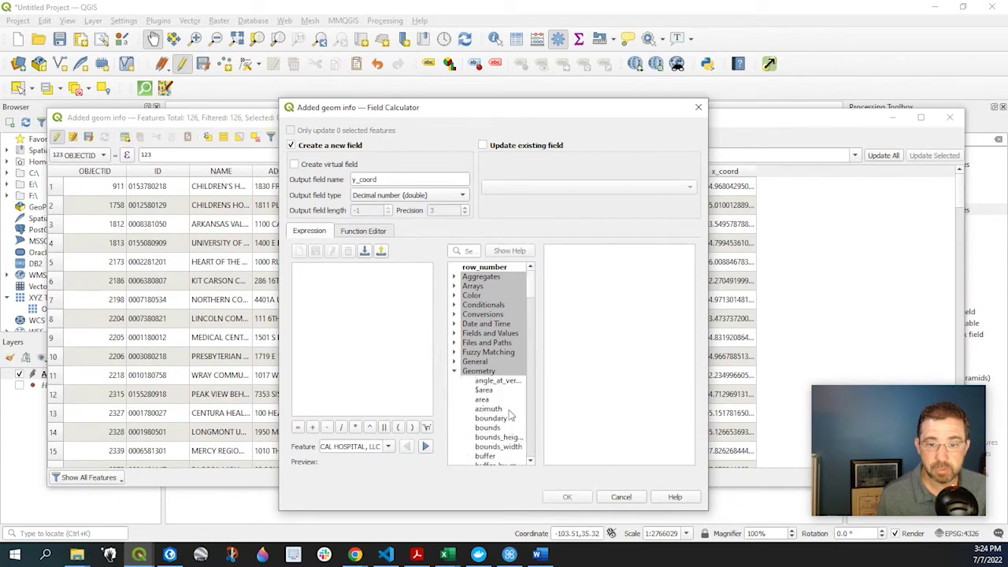
scroll(505, 415, down, 5)
scroll(499, 411, down, 4)
scroll(498, 411, down, 10)
scroll(499, 411, down, 8)
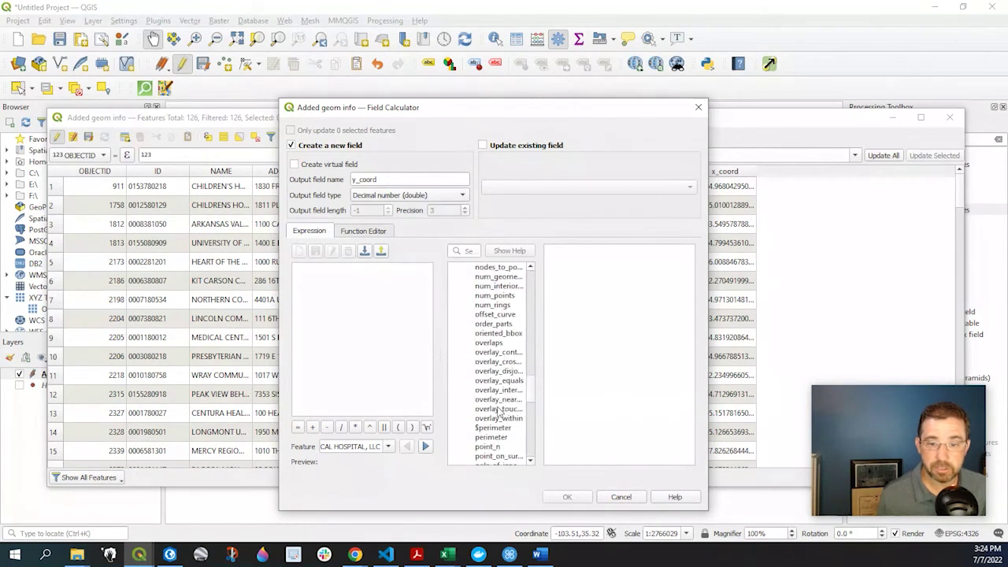
scroll(499, 410, down, 8)
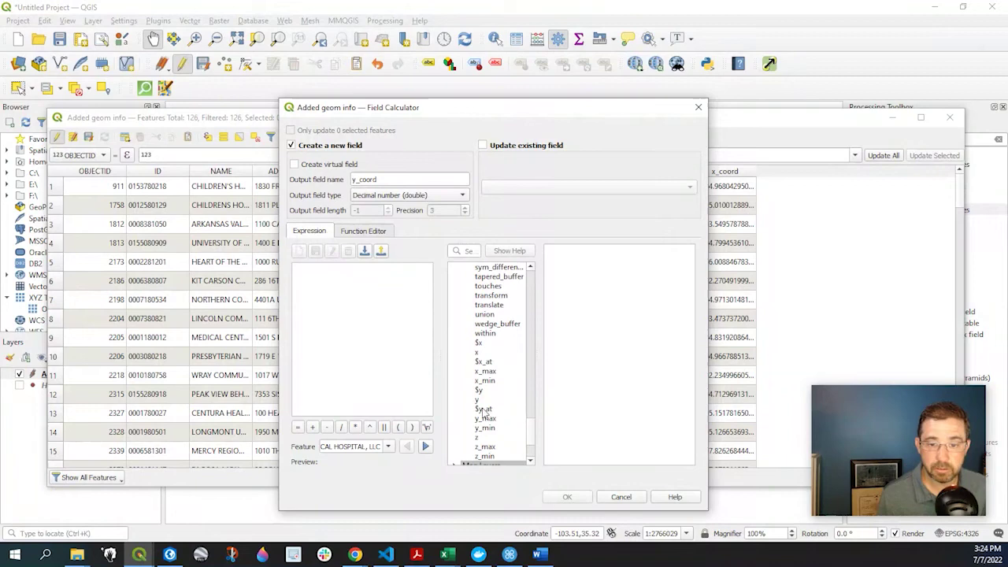
double_click(480, 391)
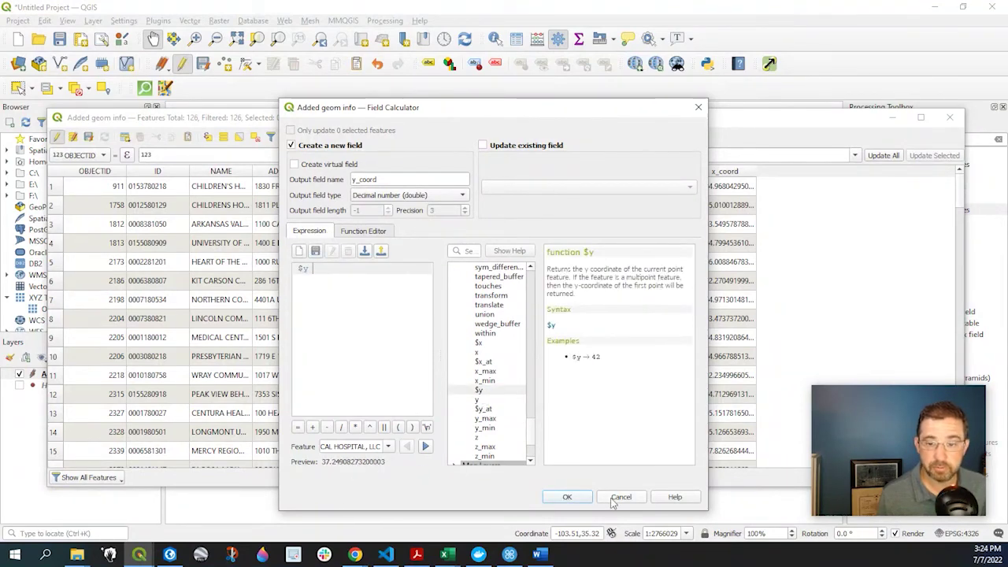
click(567, 496)
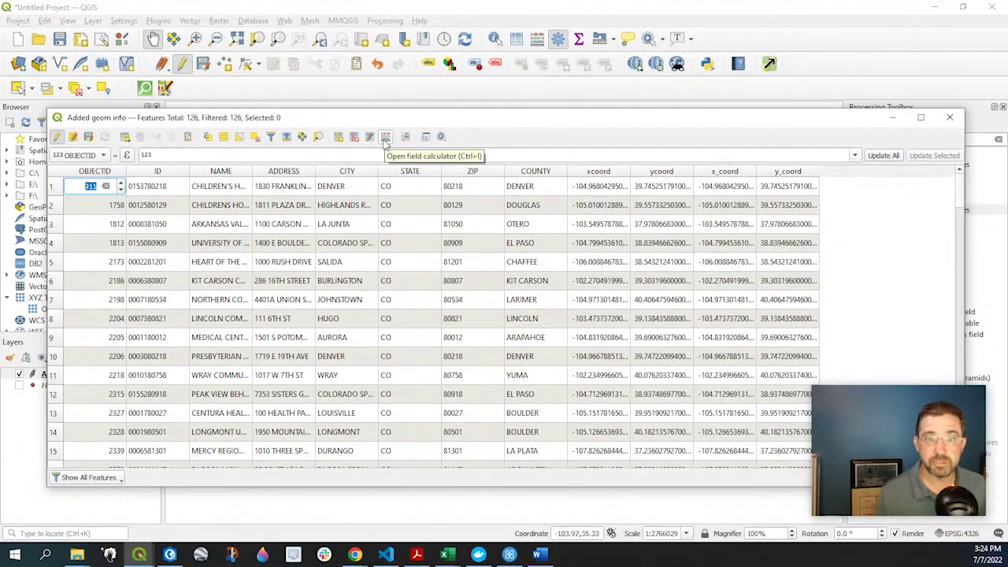
Close the Added geom info attribute table to return to the hospital map.
click(950, 117)
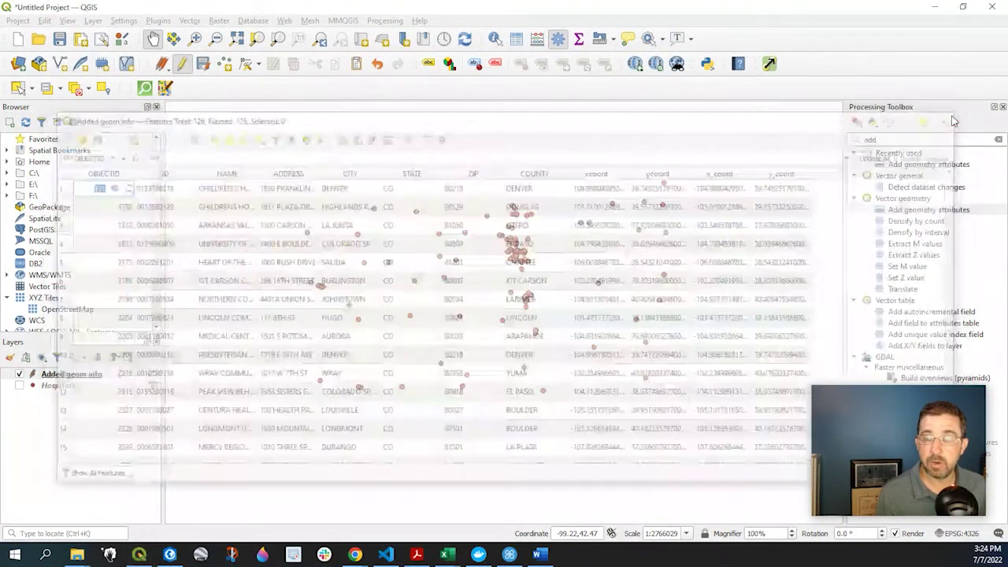